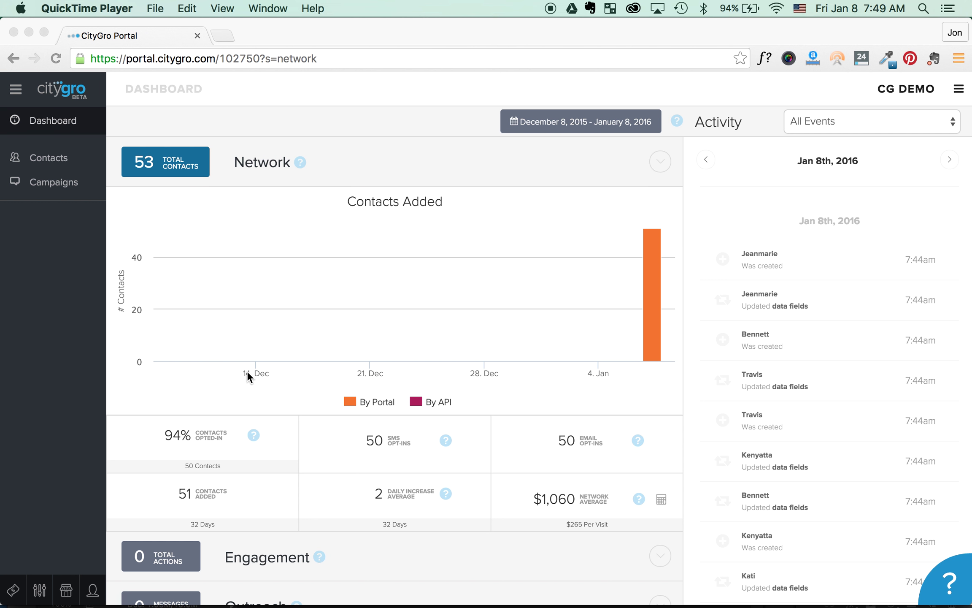
Step: Open the campaigns list and start a new campaign
click(56, 183)
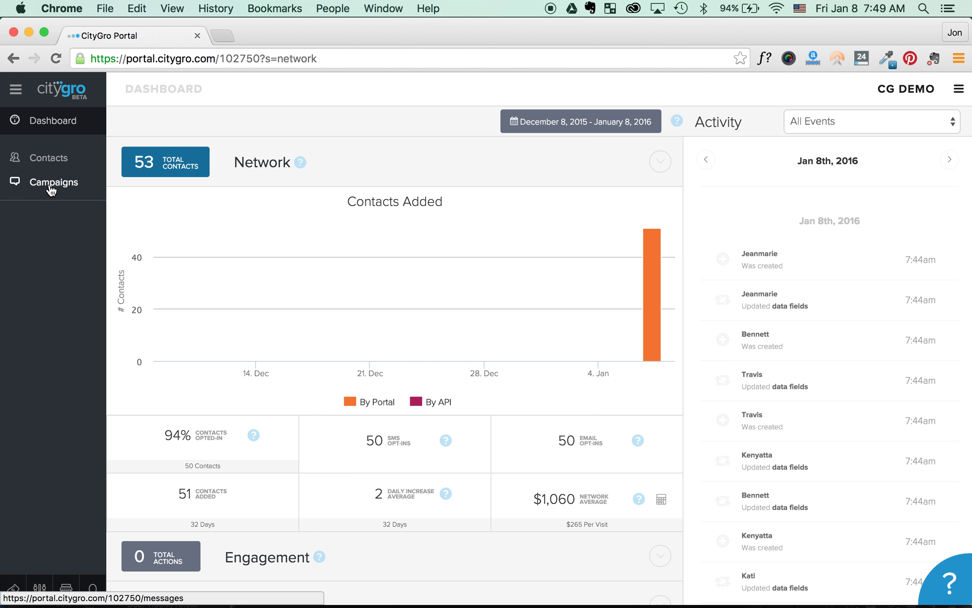
click(51, 189)
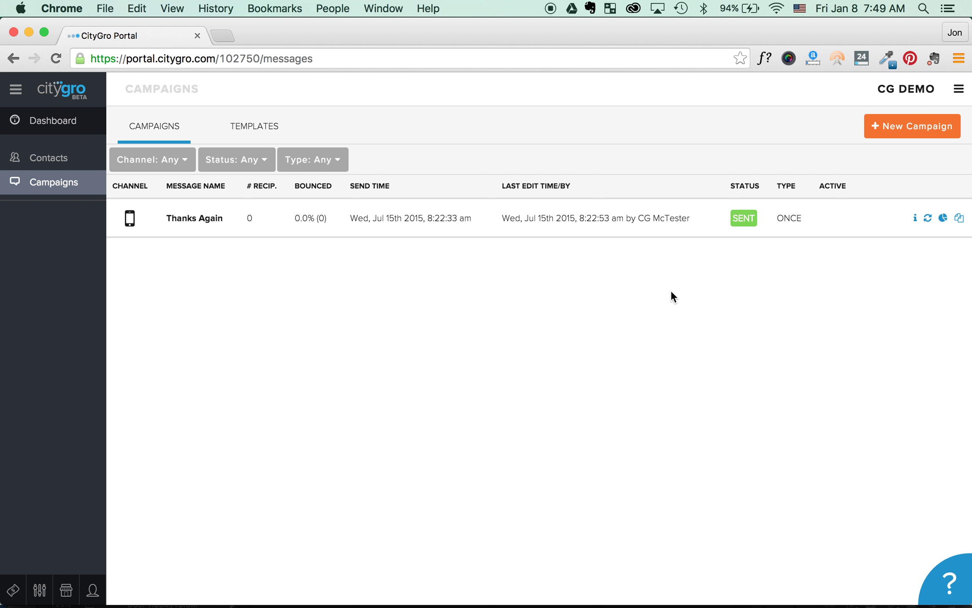
click(912, 131)
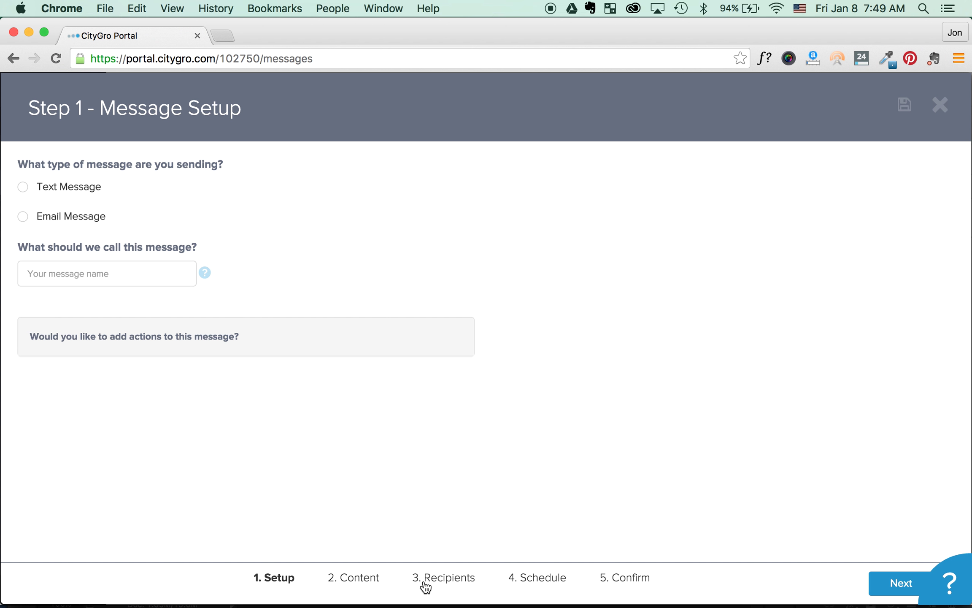
Step: Compare the content editors offered for the Text Message and Email Message types
click(24, 188)
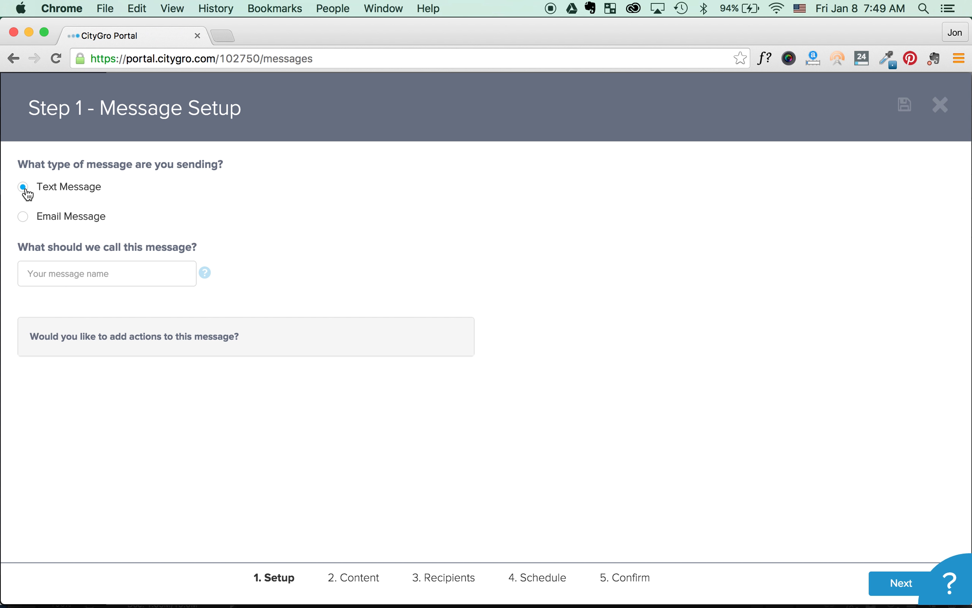
click(353, 577)
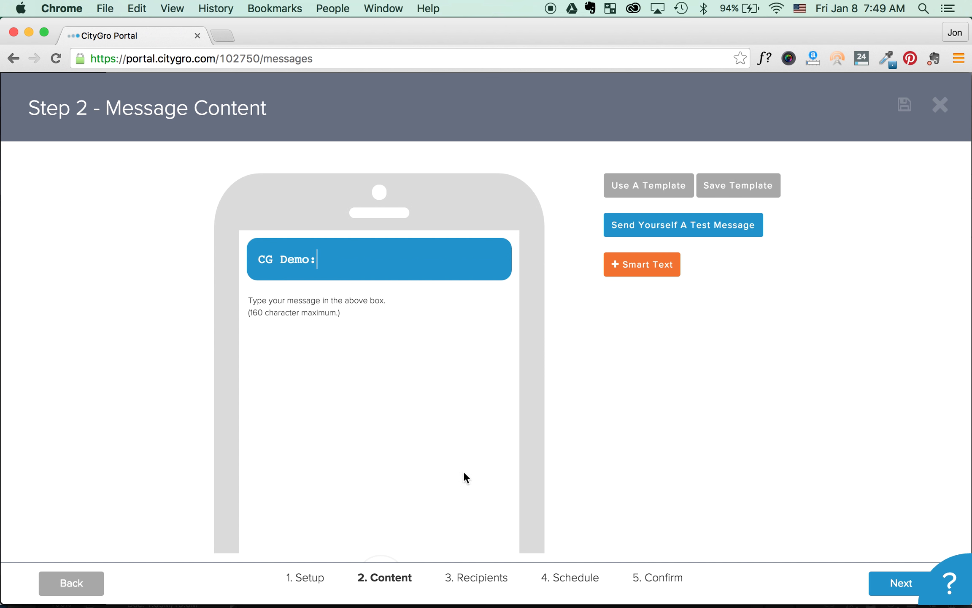
click(305, 579)
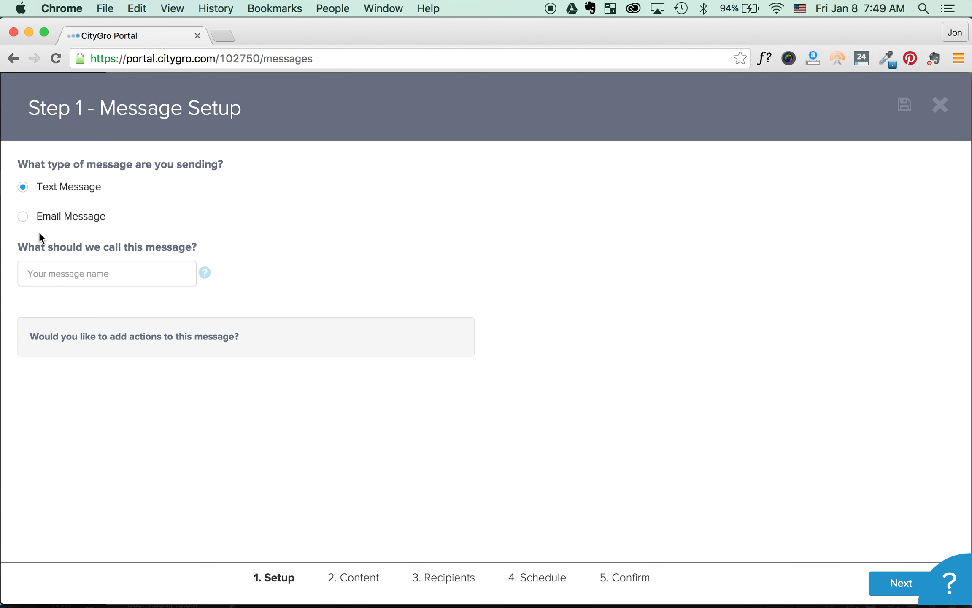
click(22, 217)
click(341, 581)
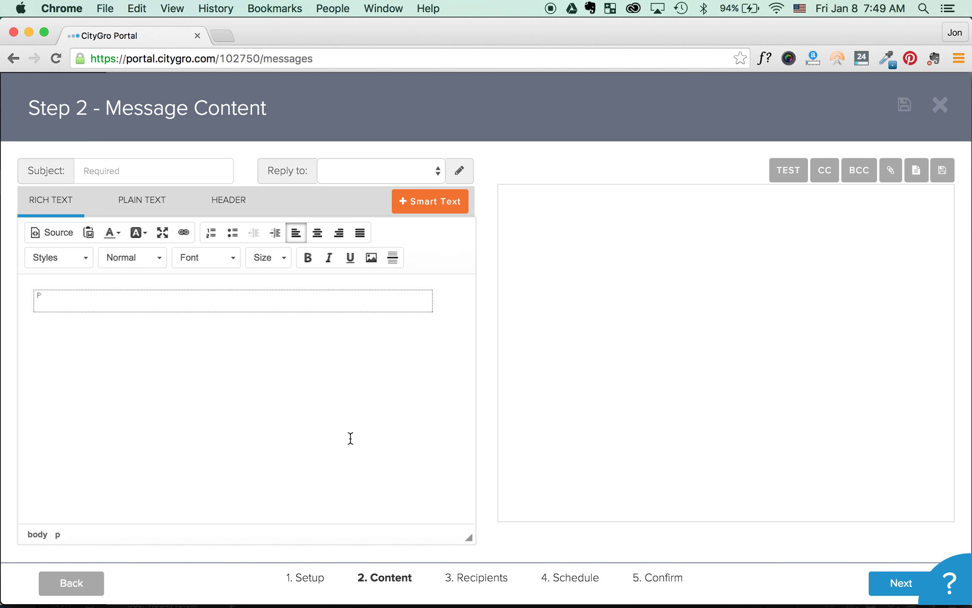
click(311, 581)
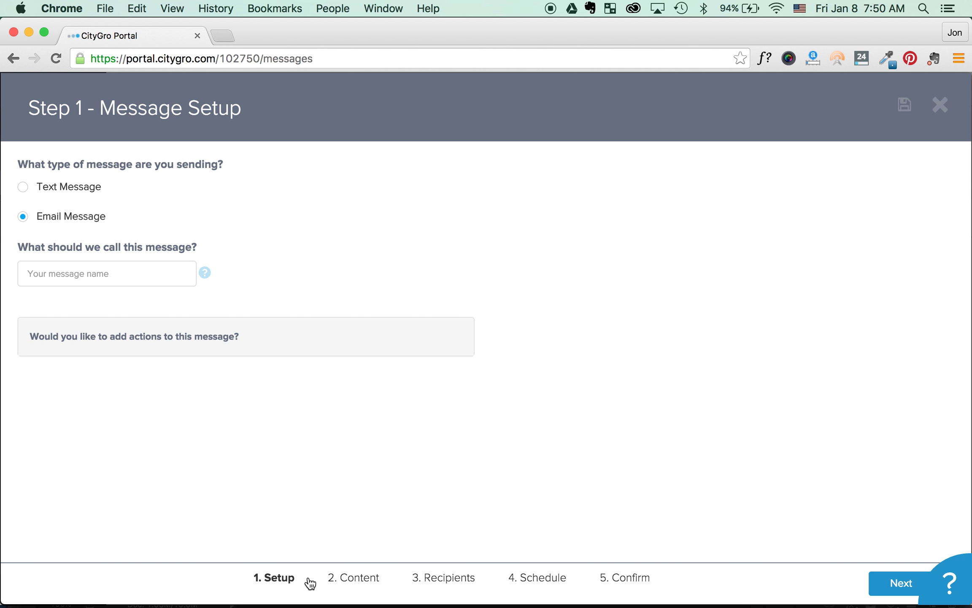
Step: Set the message type to Text Message and name it "Demo - Promotion 50% off for the new year"
click(25, 188)
click(87, 273)
text(Demo)
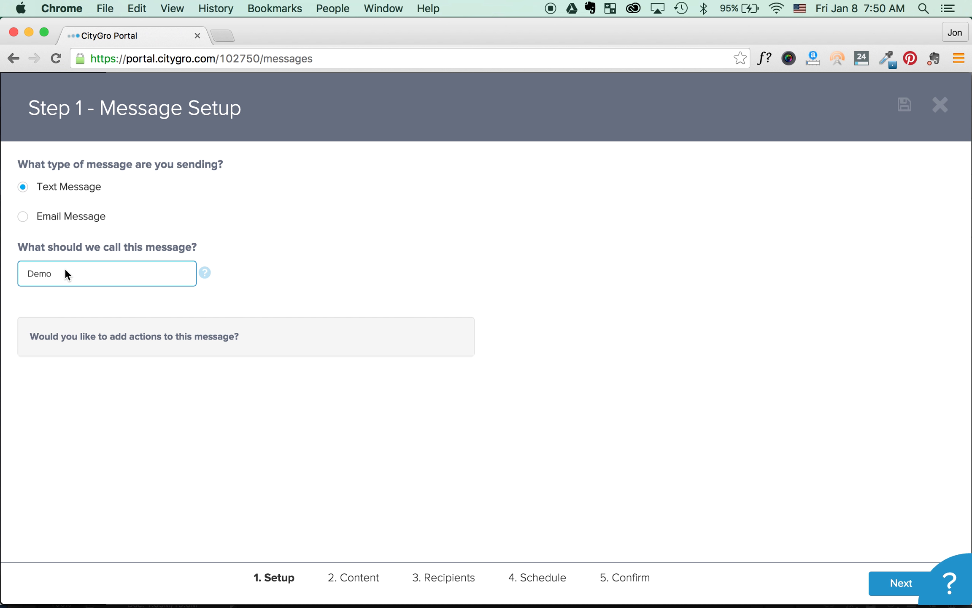
text(- Promotion 50% off)
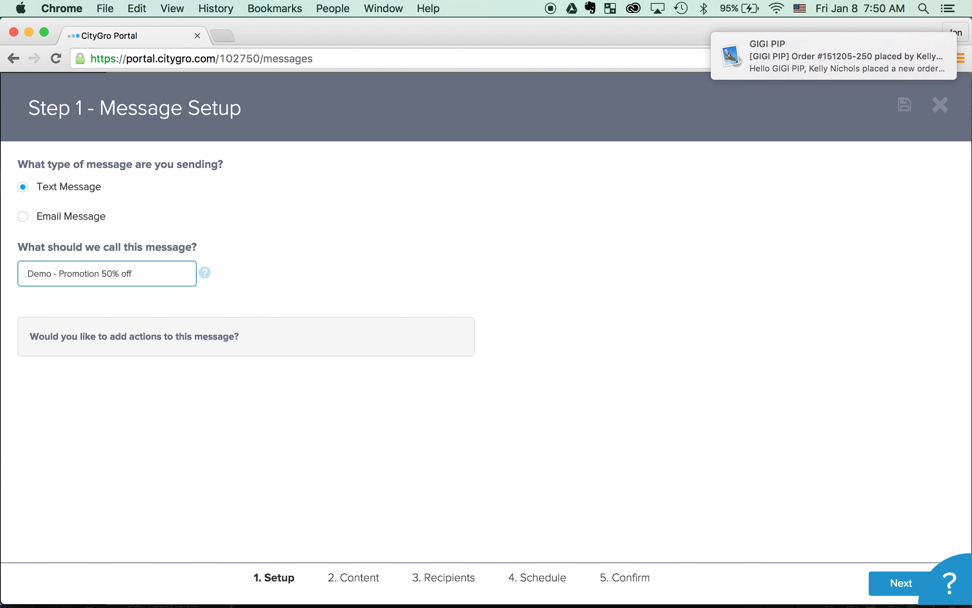
text( for the new year)
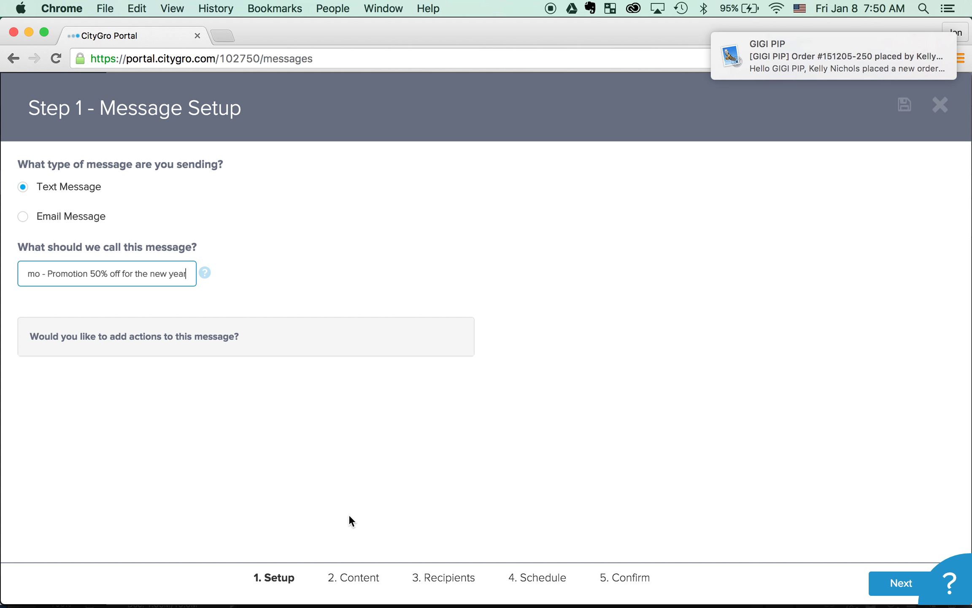
Step: Write "50% off all week for the new year!" after the "CG Demo:" prefix in the message content
click(354, 577)
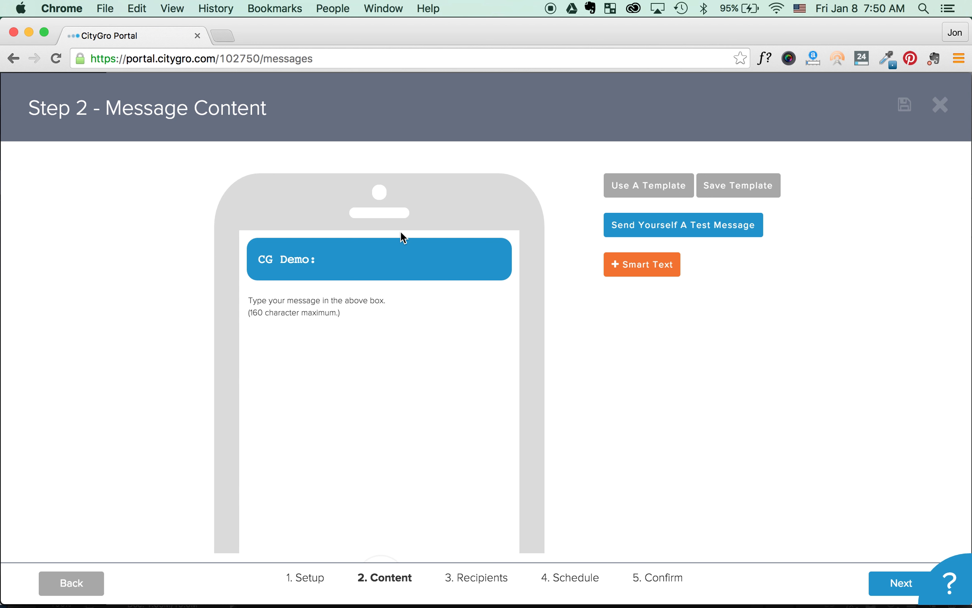
click(333, 259)
text(50% off al)
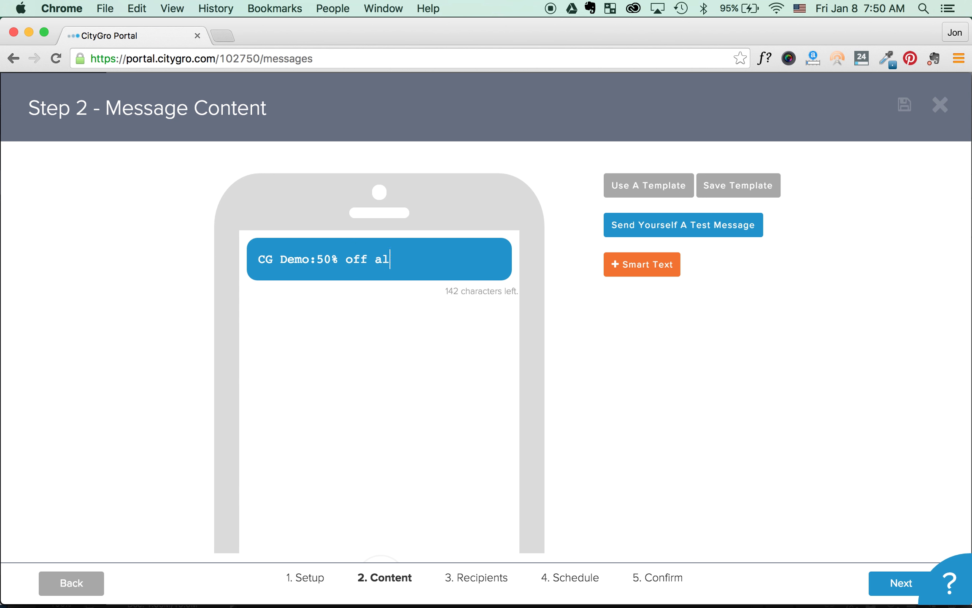
text(l week for the new )
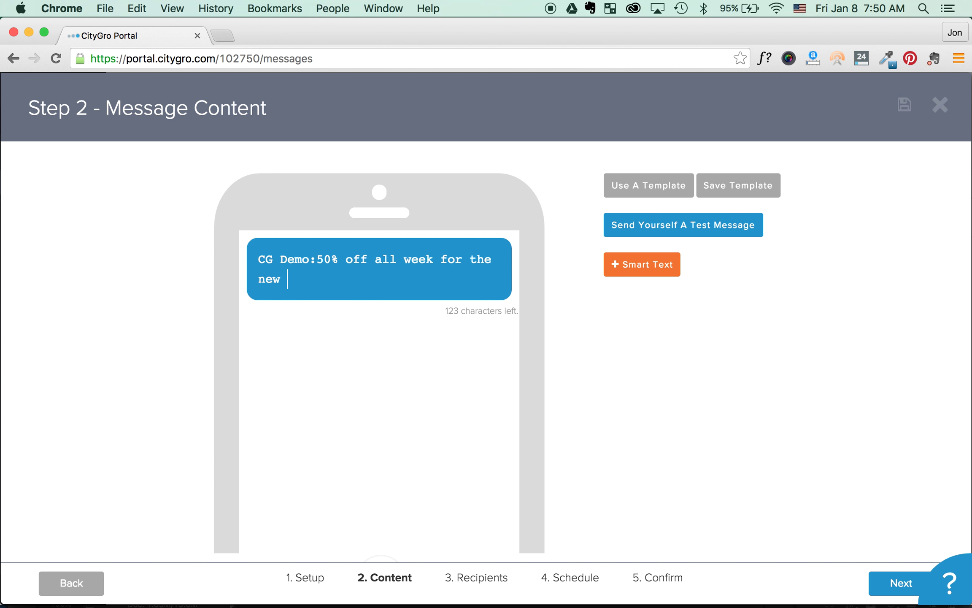
text(year!)
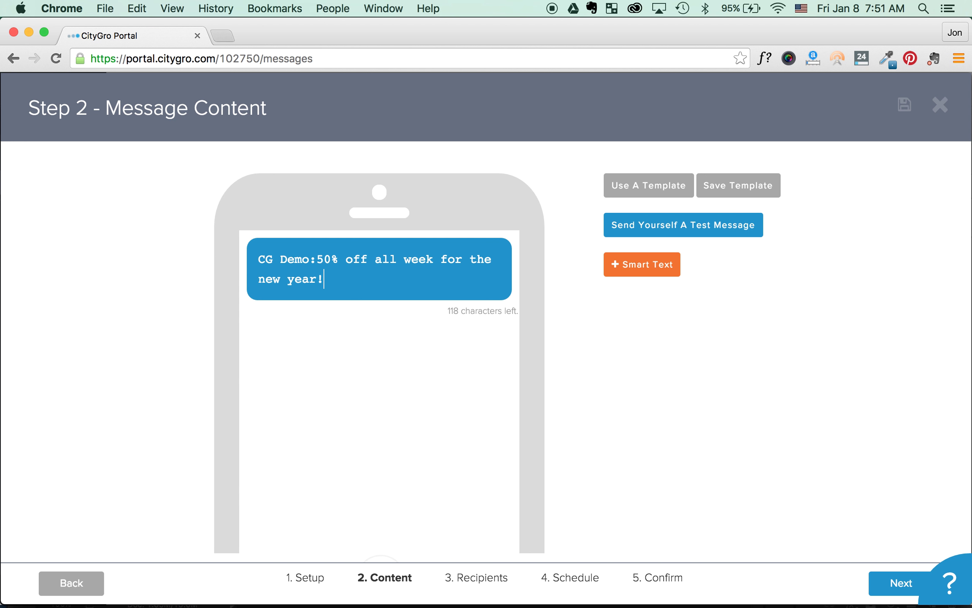
Step: Move the business name "CG Demo" from the start of the text message to its end, without the colon
mouse_move(302, 264)
text(CG Demo)
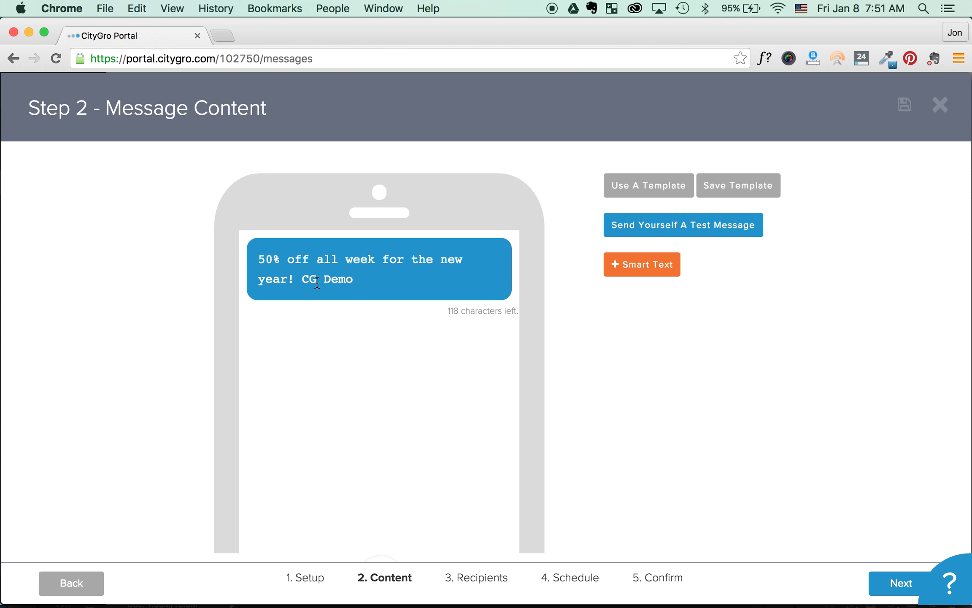
drag(357, 279, 305, 281)
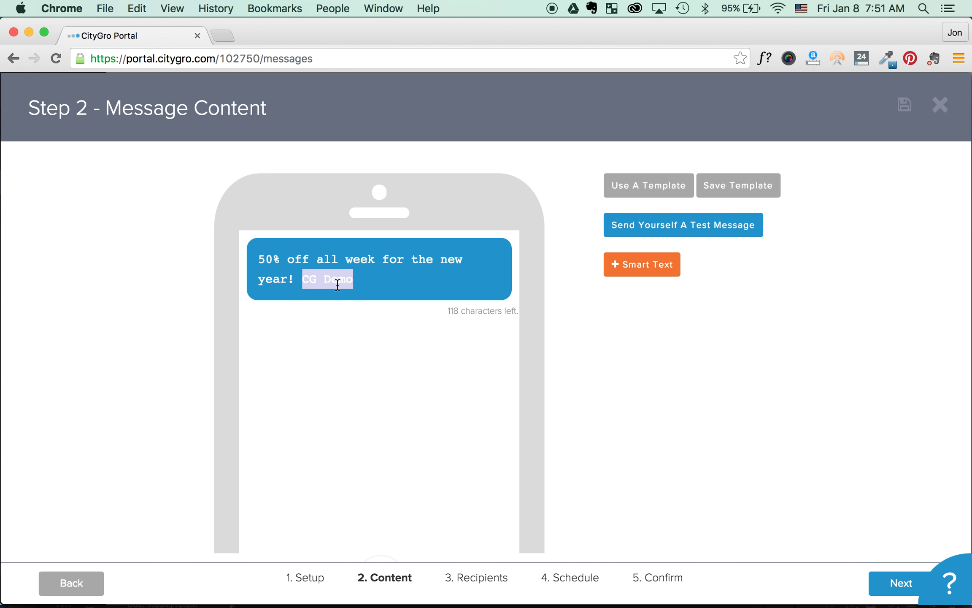
click(325, 281)
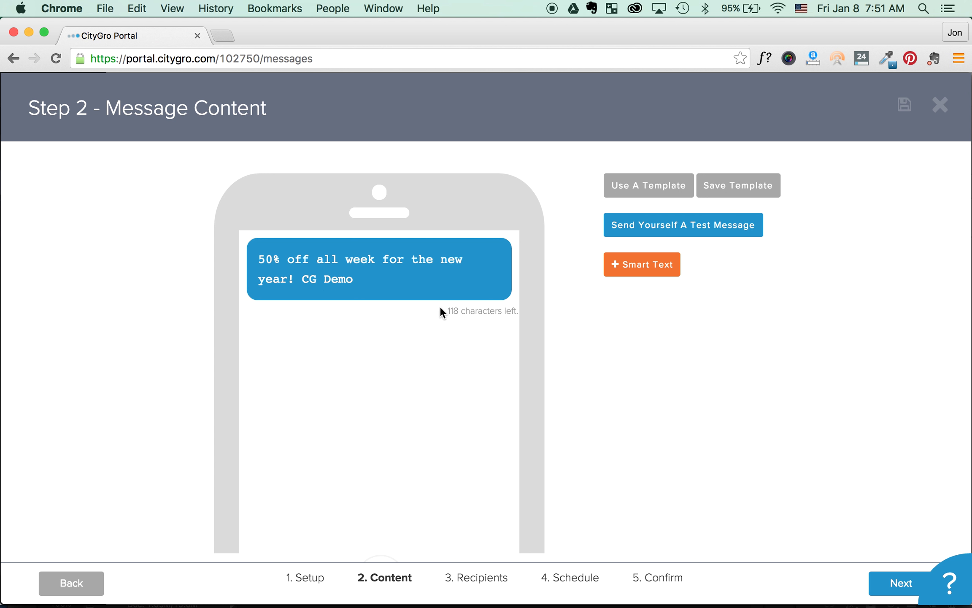
drag(447, 309, 458, 309)
Step: Move "CG Demo" back to the beginning of the text message, followed by a colon
drag(356, 279, 299, 274)
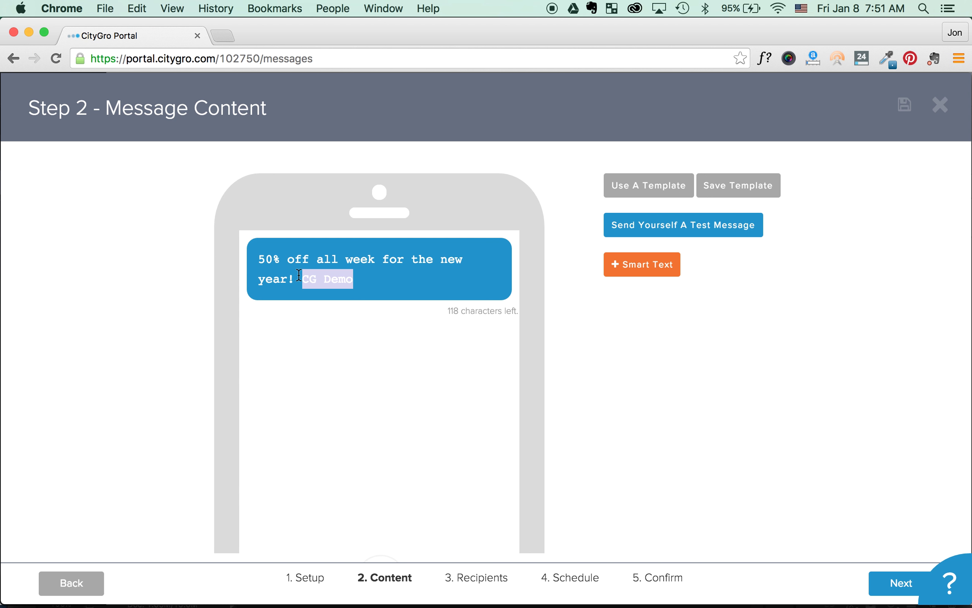
key(super+x)
click(258, 259)
key(super+v)
text(:)
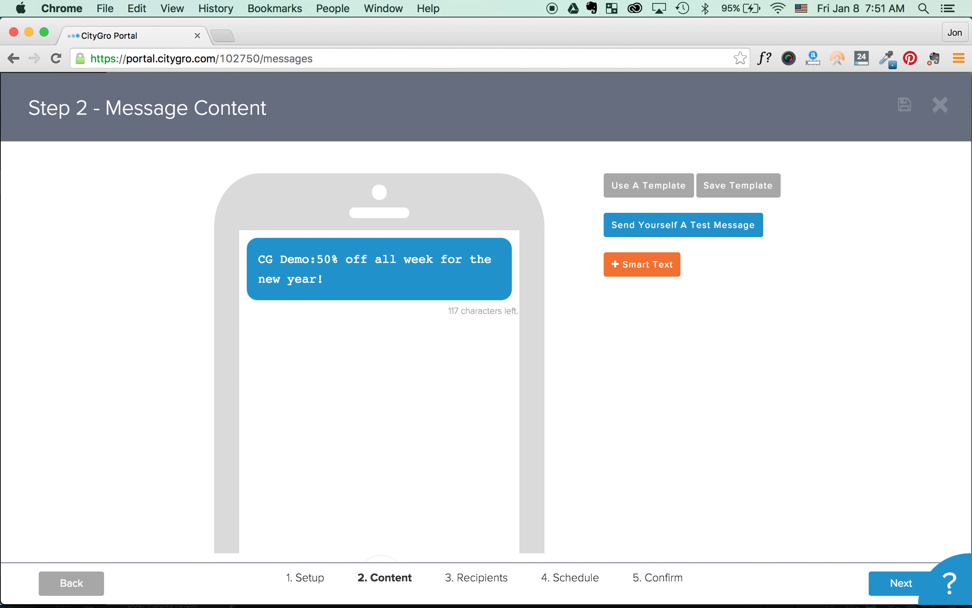
Step: Insert a First Name smart text field with the fallback value "There" at the end of the message
mouse_move(283, 265)
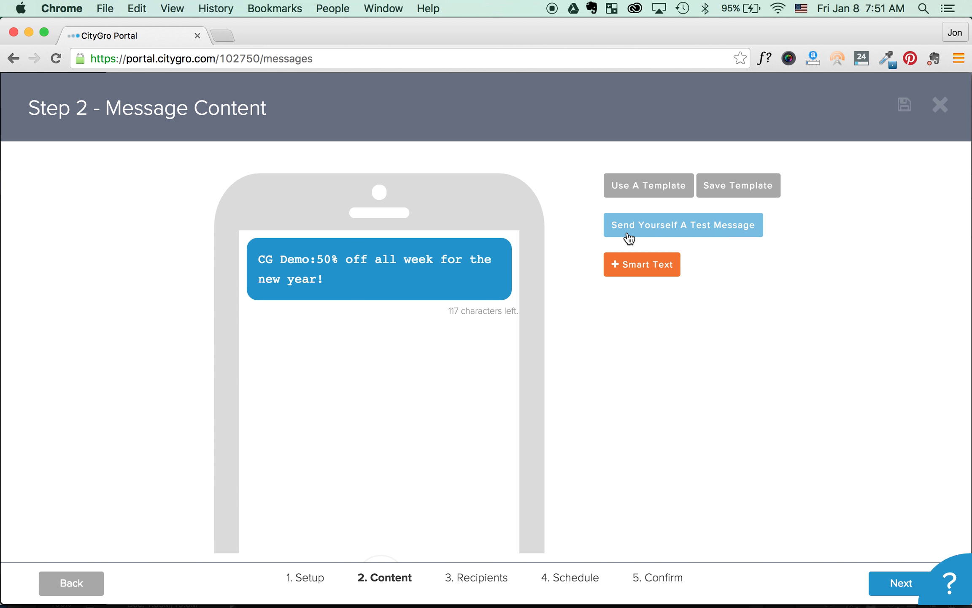
click(676, 230)
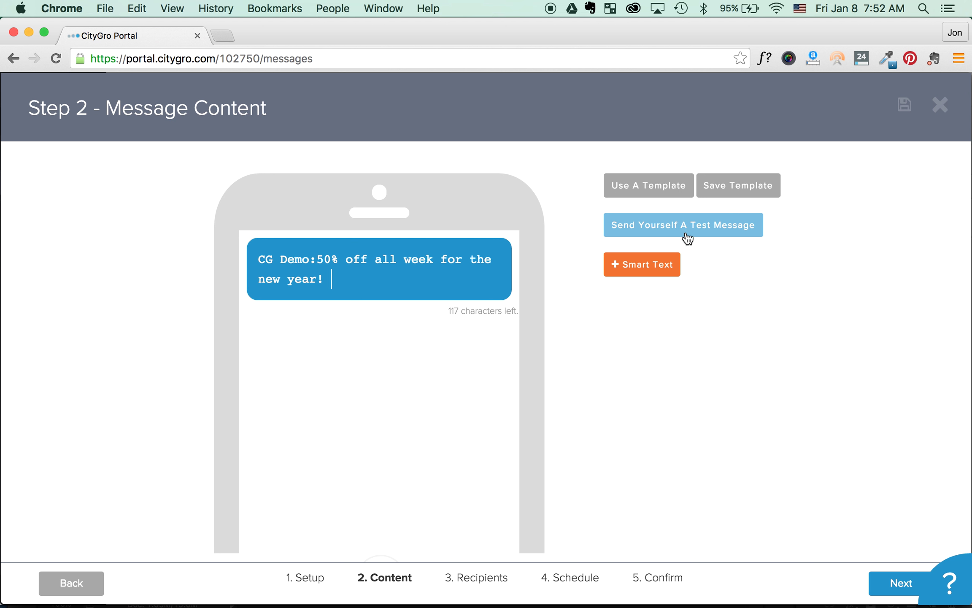
click(646, 278)
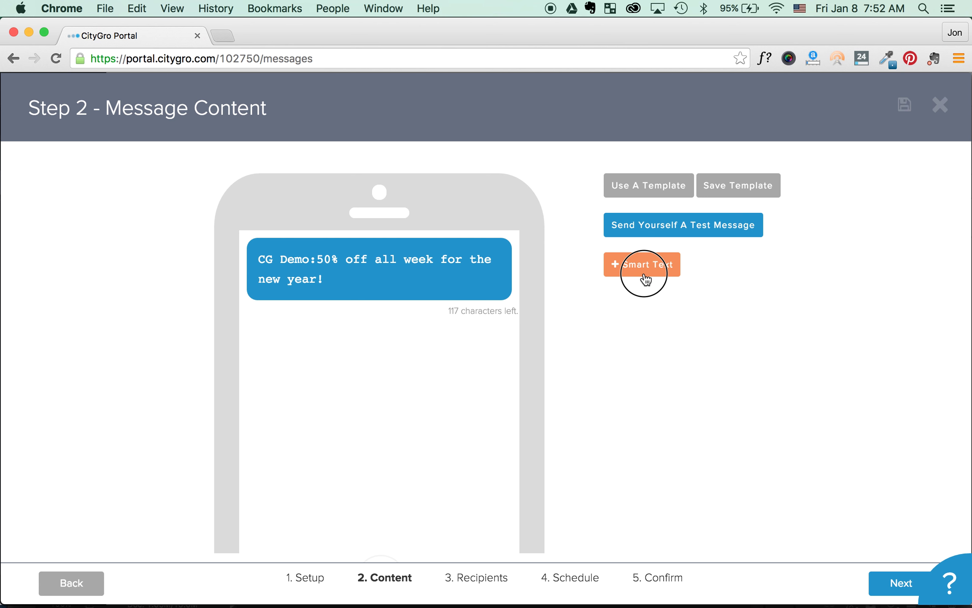
click(302, 240)
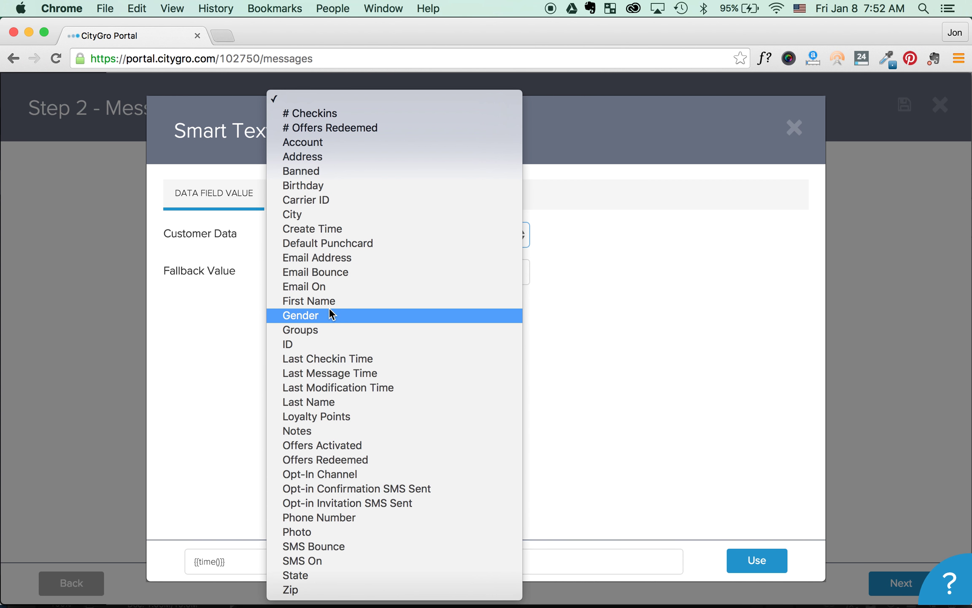
click(306, 301)
click(347, 278)
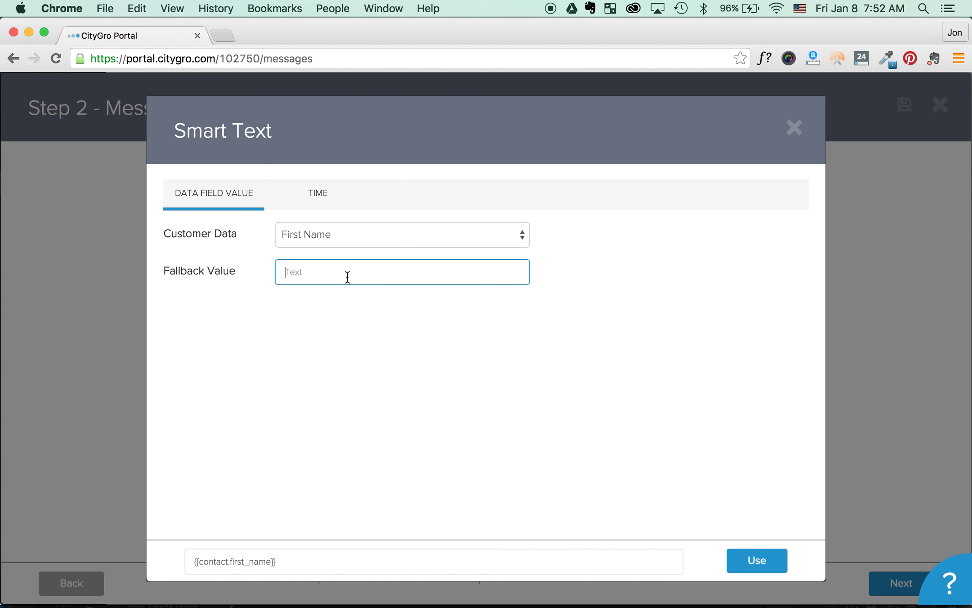
text(There)
click(768, 563)
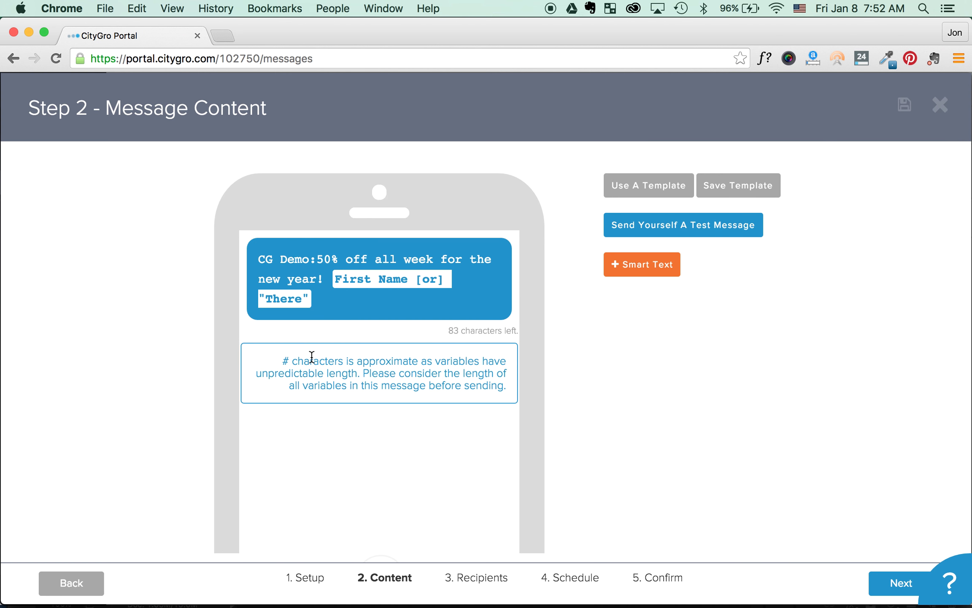
Step: Put "Hey" before the First Name field, and delete this greeting together with the smart text field
click(331, 280)
text(Hey)
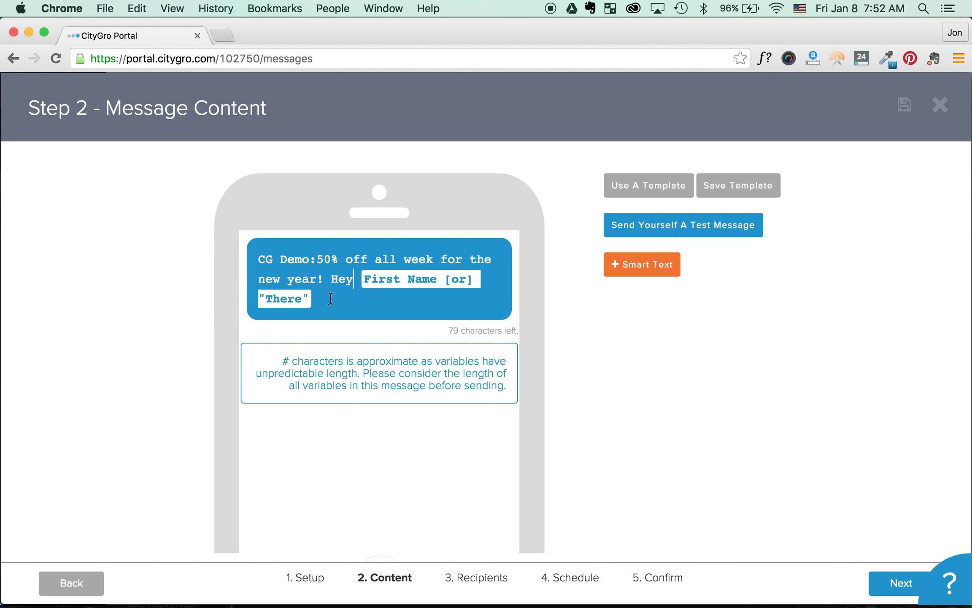
drag(331, 297, 333, 281)
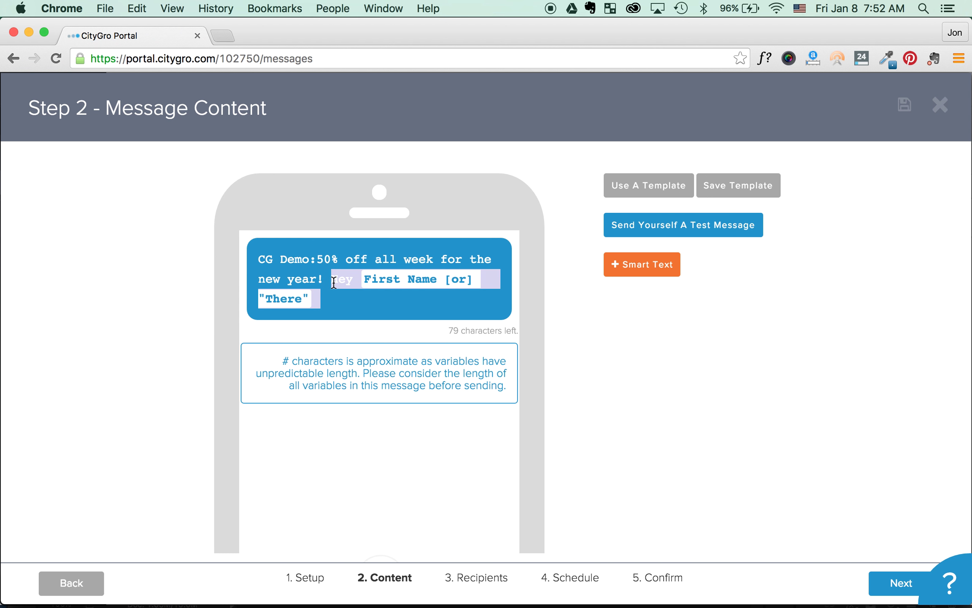
key(BackSpace)
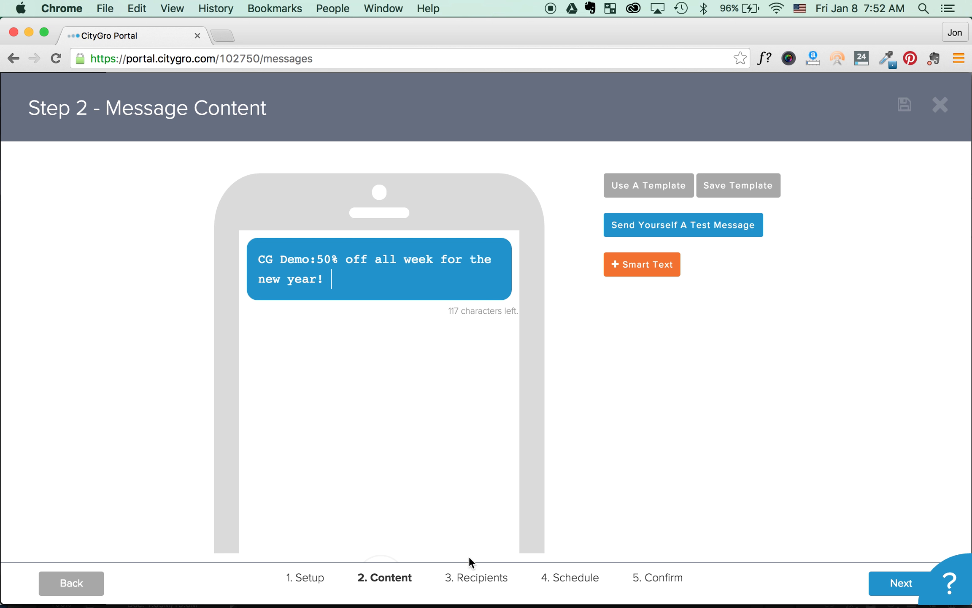
Step: Add a new blank rule to the message recipients filter and look through the data fields available for it
click(478, 577)
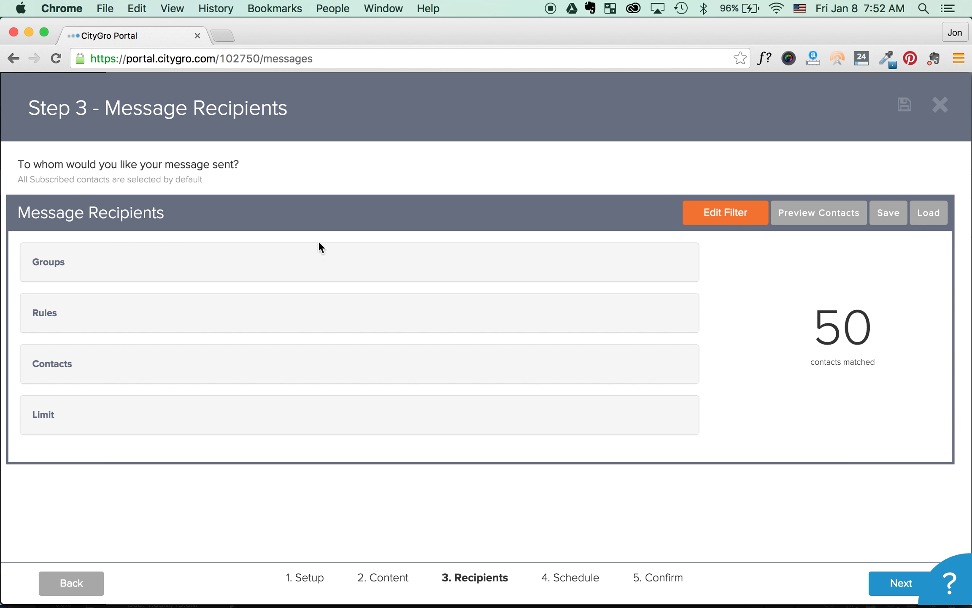
click(49, 313)
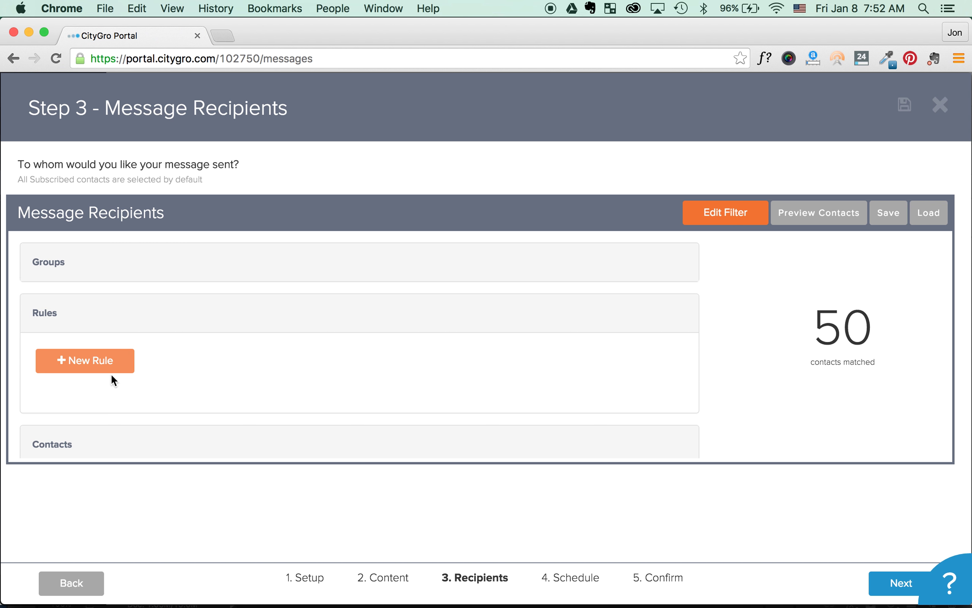
click(86, 362)
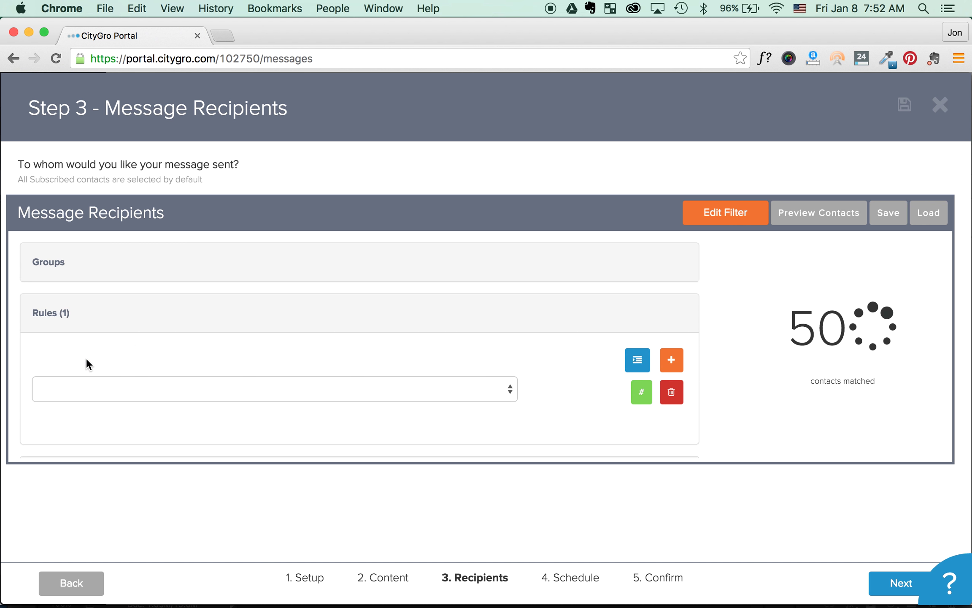
click(117, 385)
scroll(116, 443, down, 3)
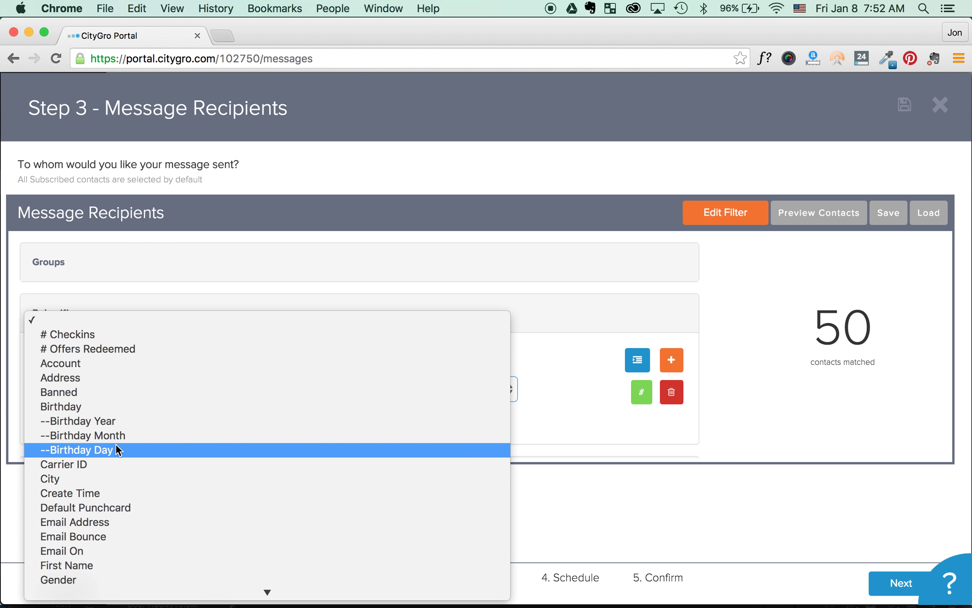
scroll(119, 354, down, 3)
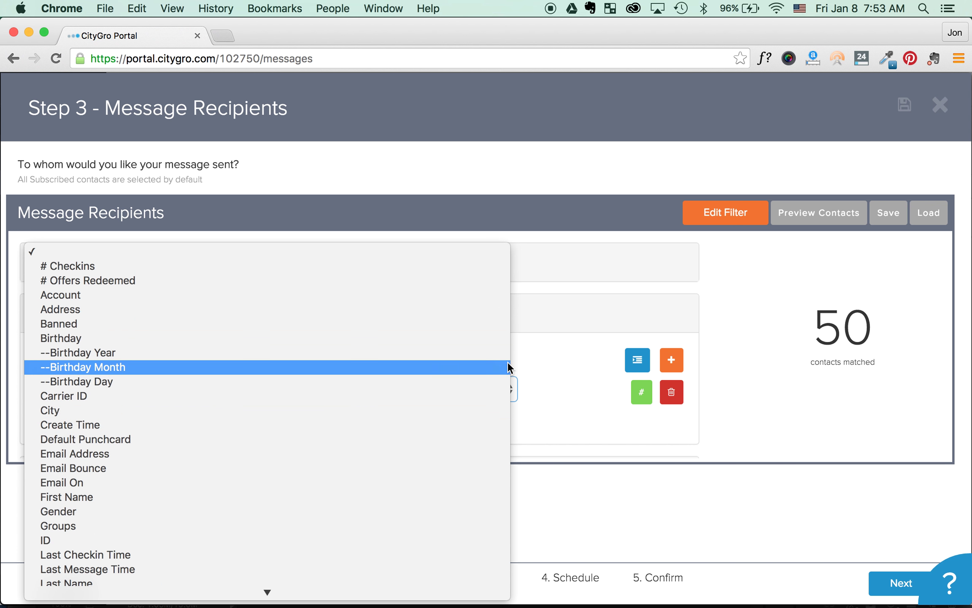
click(567, 325)
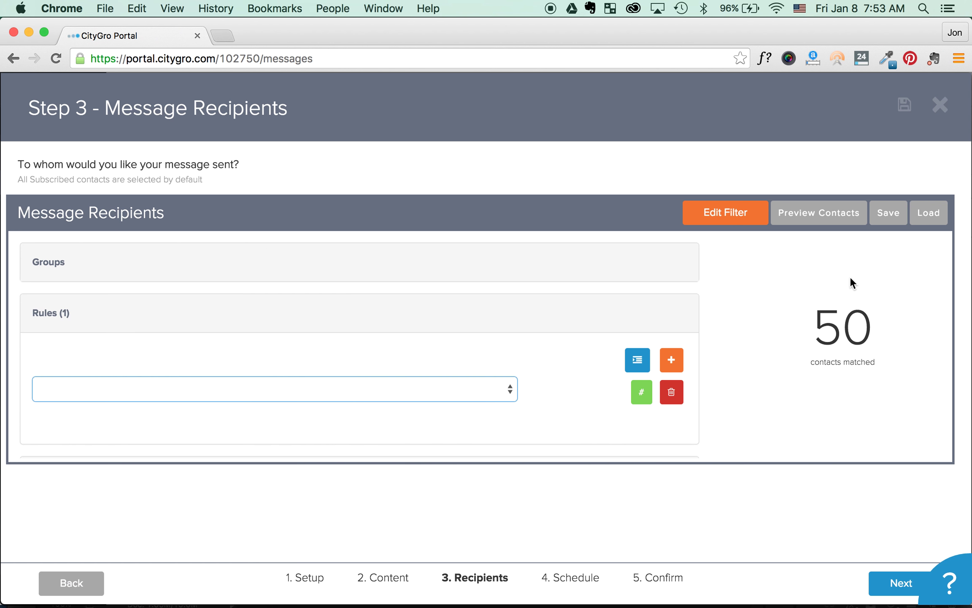
Step: Collapse the recipient rules and check how many contacts match the message filter
click(587, 317)
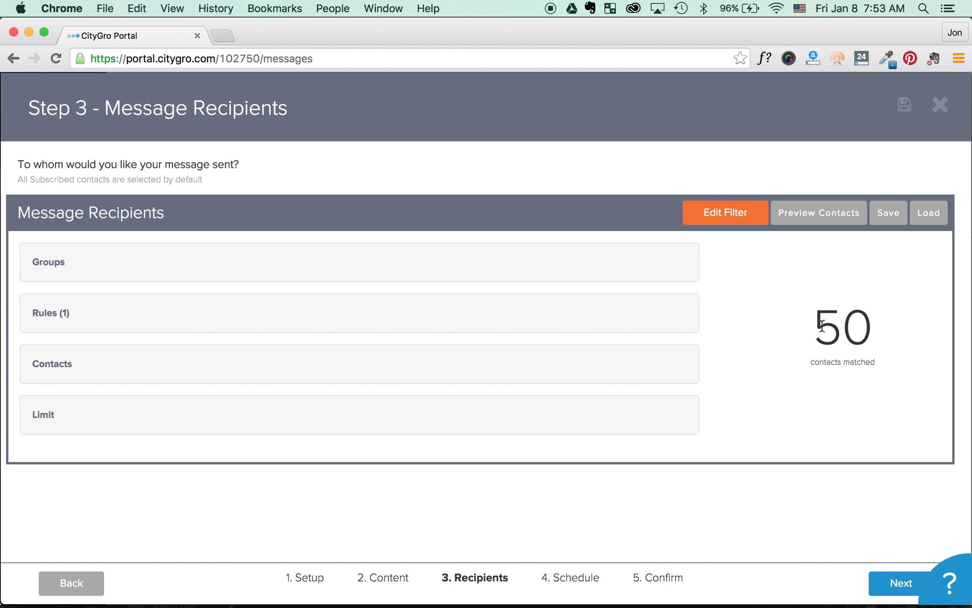
drag(822, 325, 881, 324)
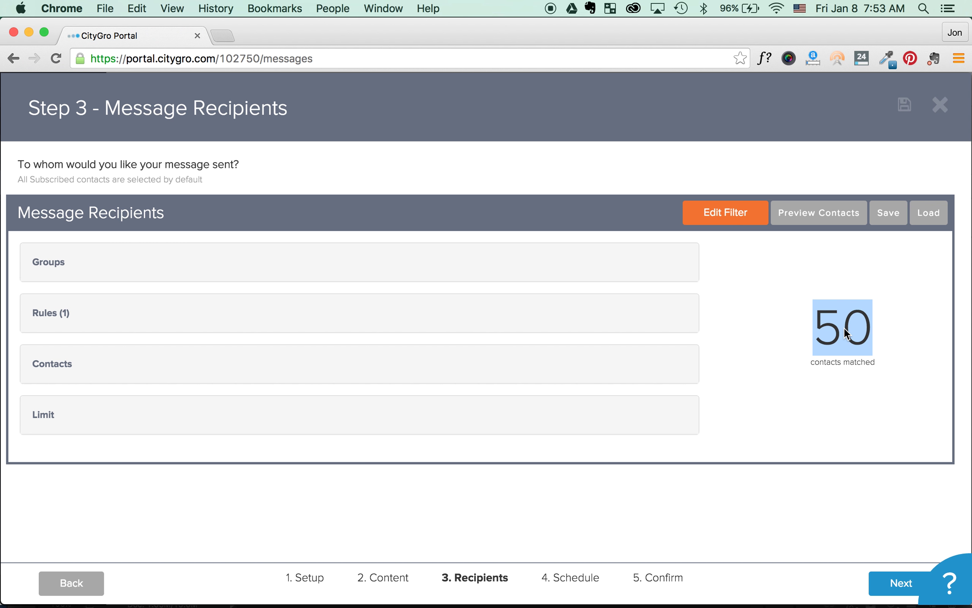
click(810, 329)
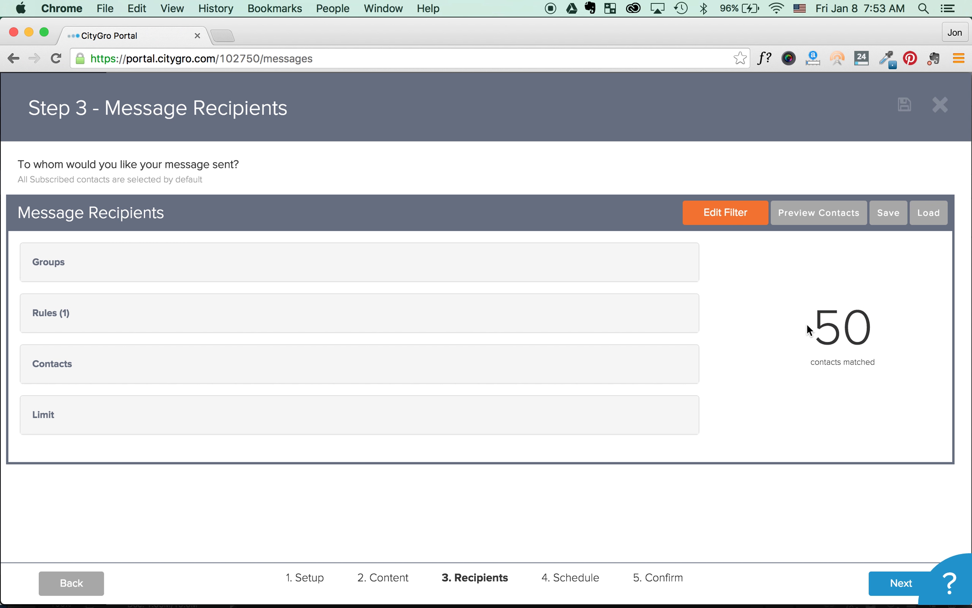
Step: Go to the message schedule and review the send time and the option for sending outside normal delivery hours, including its help note
click(565, 581)
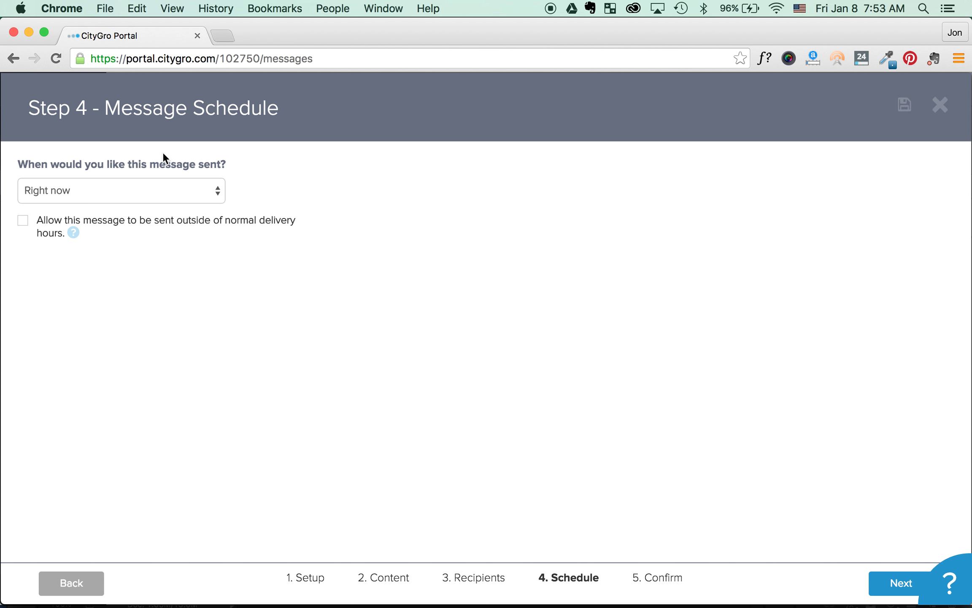
click(138, 184)
click(137, 186)
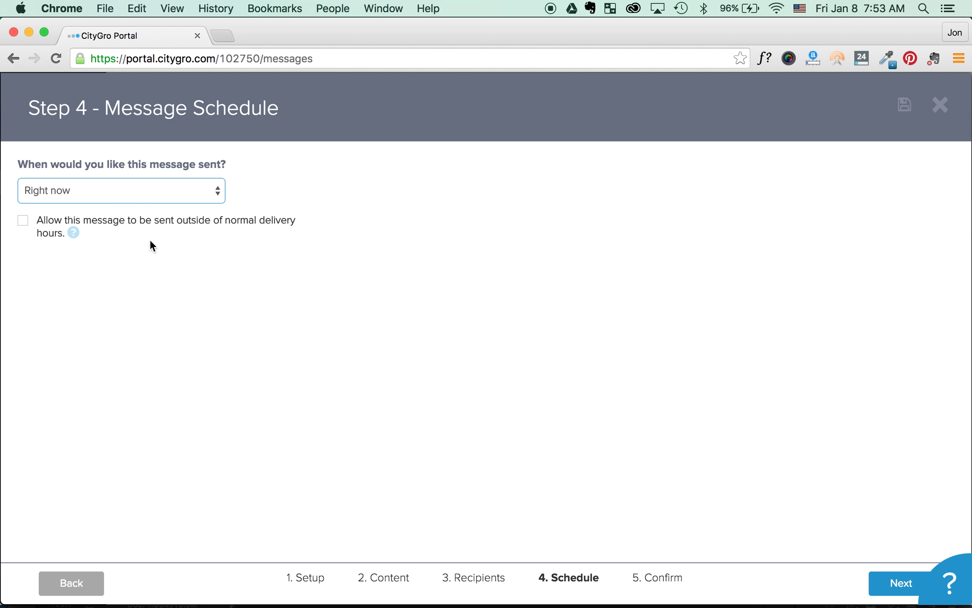
click(74, 235)
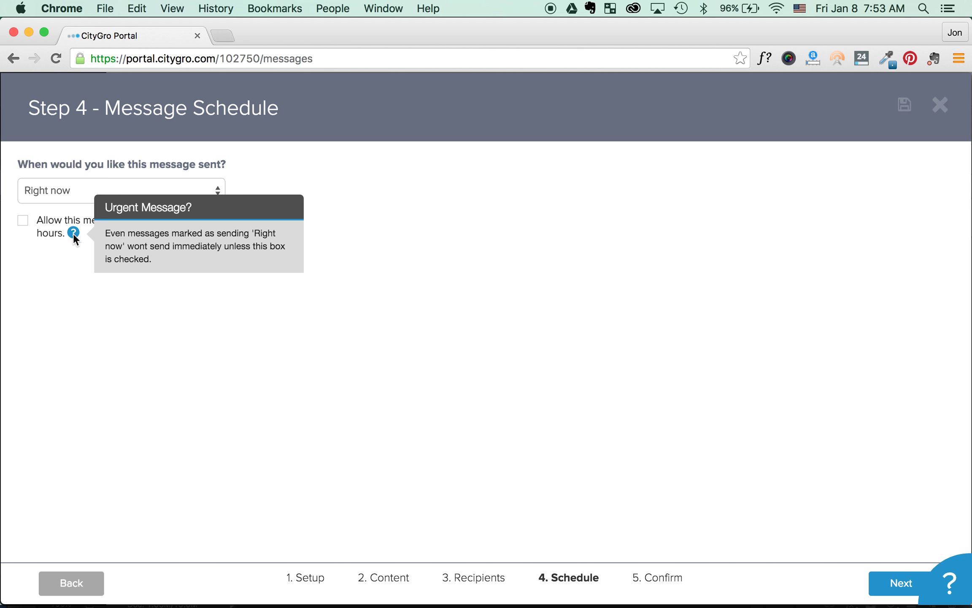
click(158, 332)
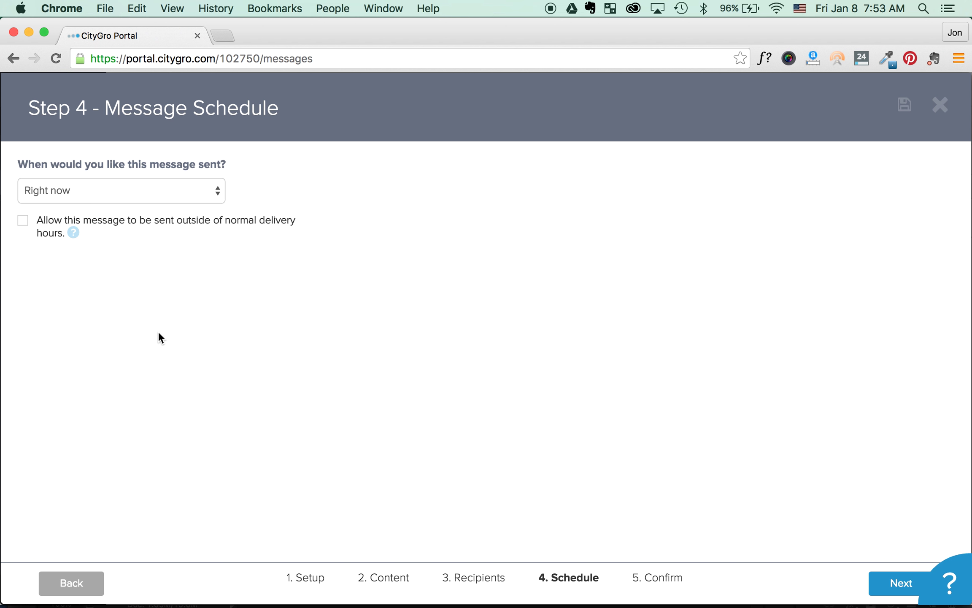
click(24, 223)
click(24, 222)
Step: Open the campaign's confirmation step and review the message preview, recipients and schedule
click(665, 579)
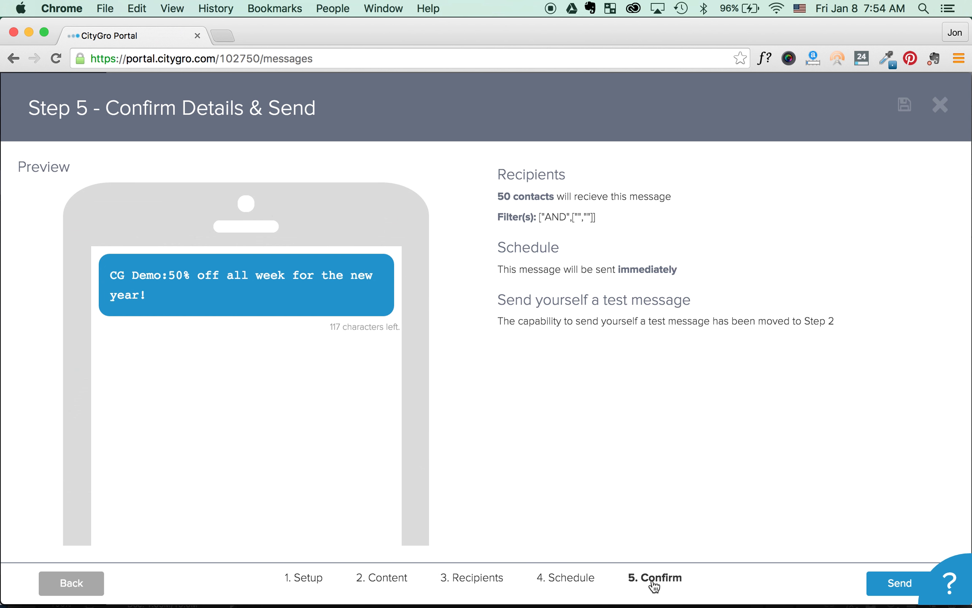
click(153, 299)
drag(153, 300, 95, 250)
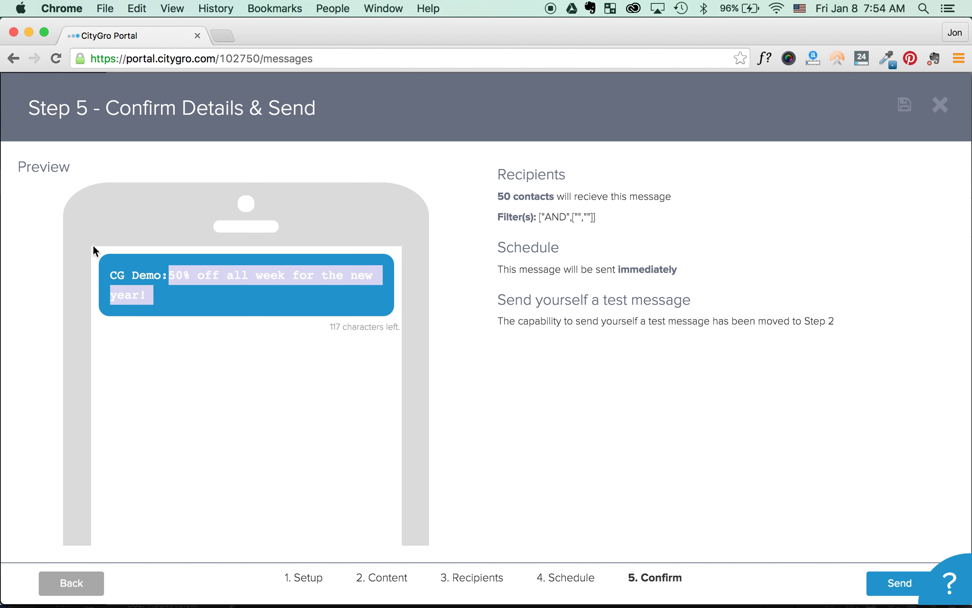
click(203, 368)
drag(499, 196, 525, 196)
drag(630, 269, 659, 269)
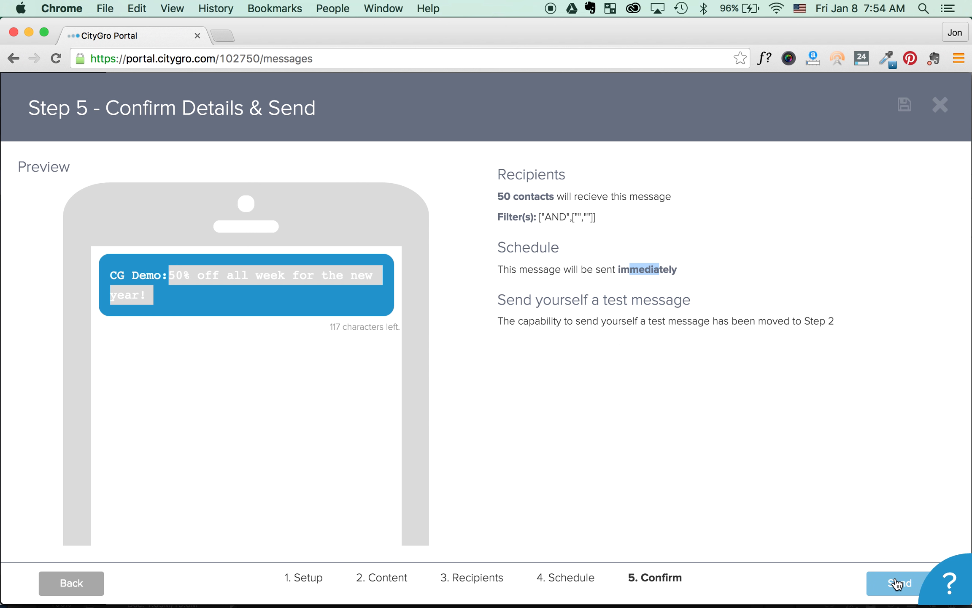
click(569, 365)
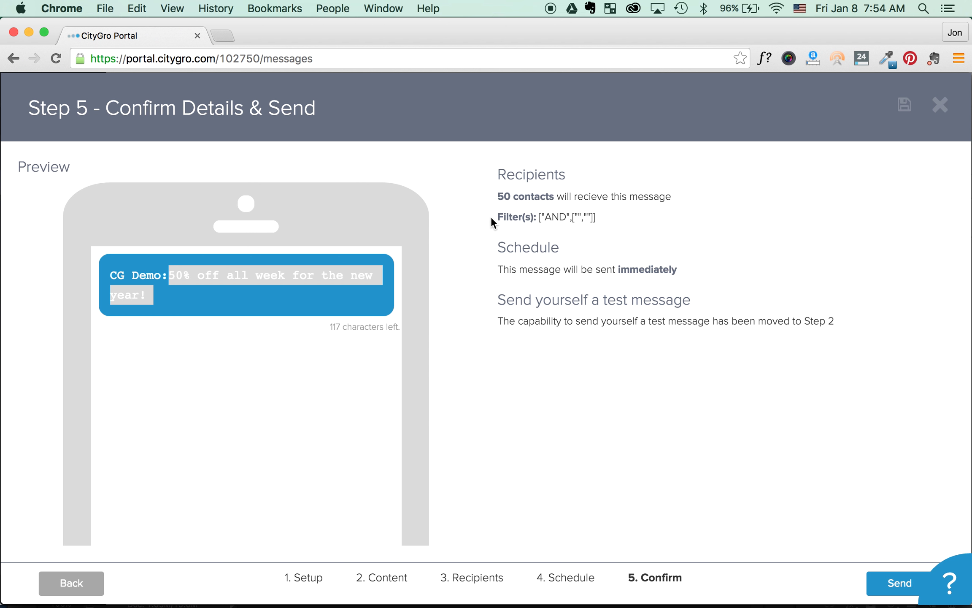
drag(498, 197, 517, 196)
click(535, 354)
Step: Close the campaign editor without sending the message and open the settings of the CG Demo account
click(941, 94)
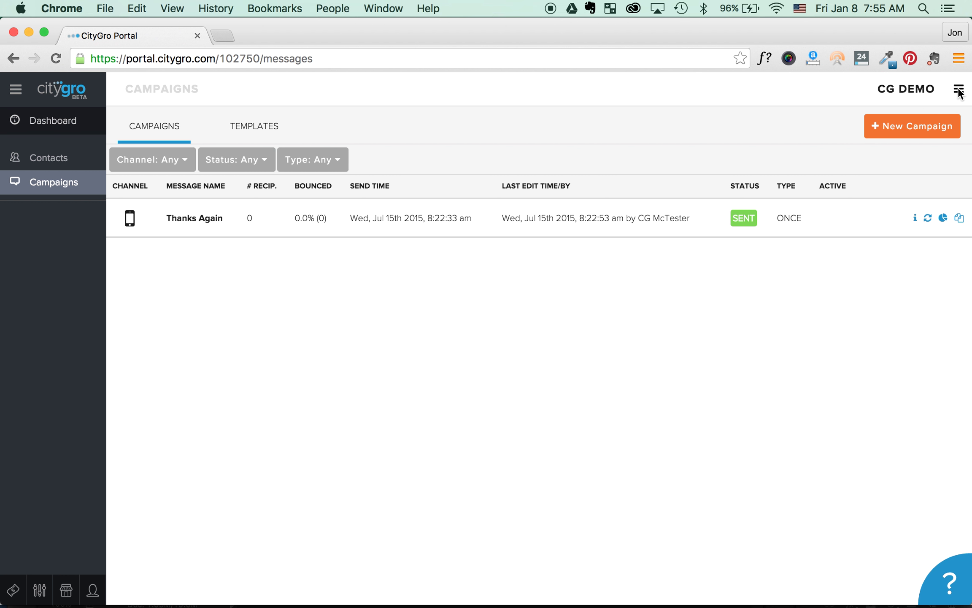
click(918, 90)
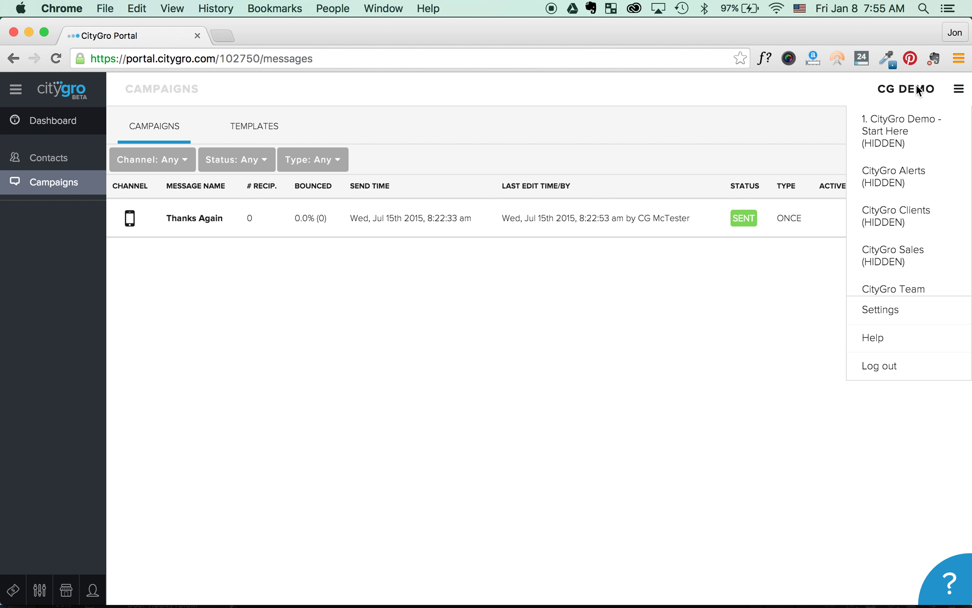
click(880, 309)
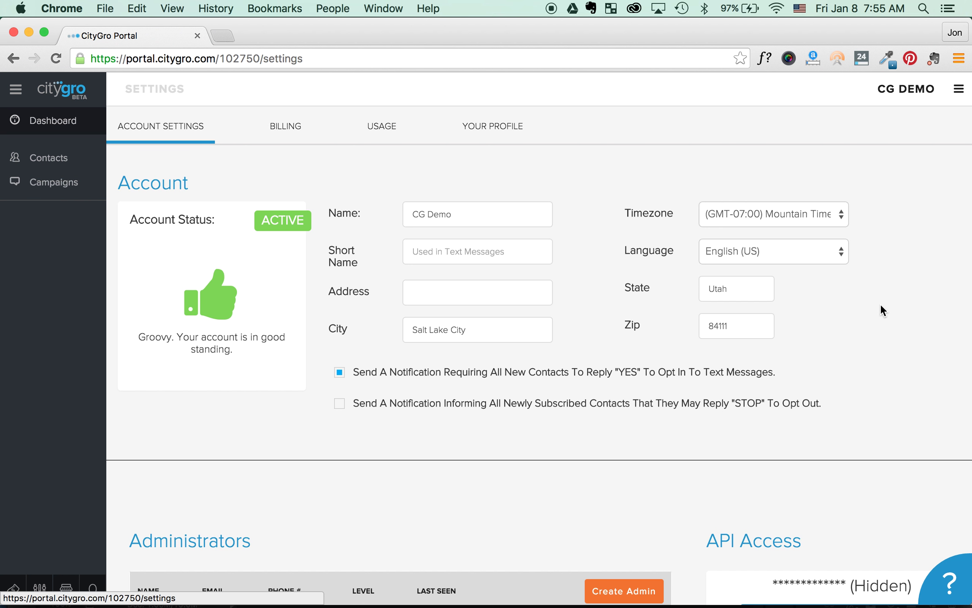
Step: Extend the account name to "CG Demo - America"
click(454, 254)
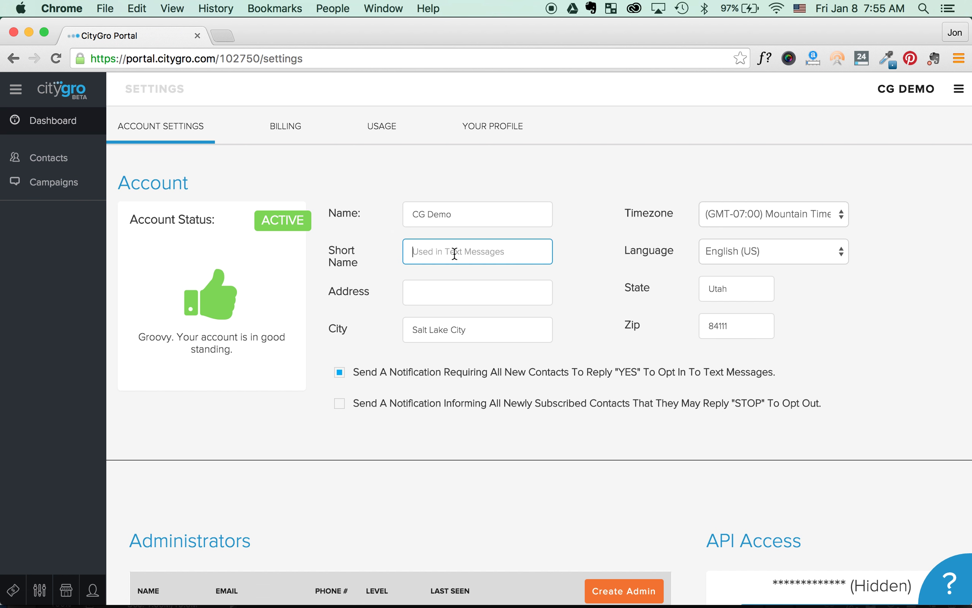
click(459, 214)
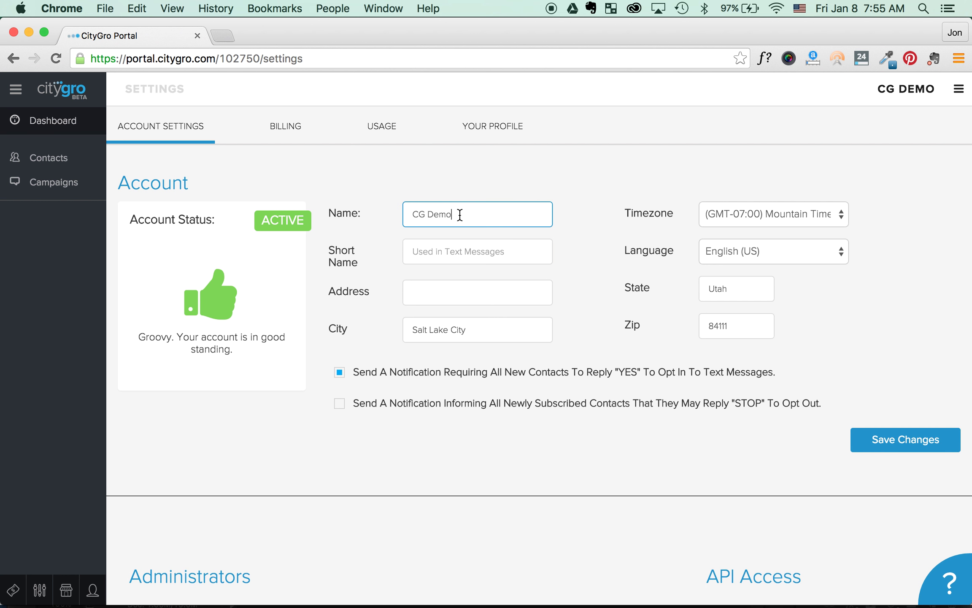
text(- America)
Step: Set the account's Short Name to "CG Demo" by moving that text over from the Address field, leaving Address empty
click(434, 296)
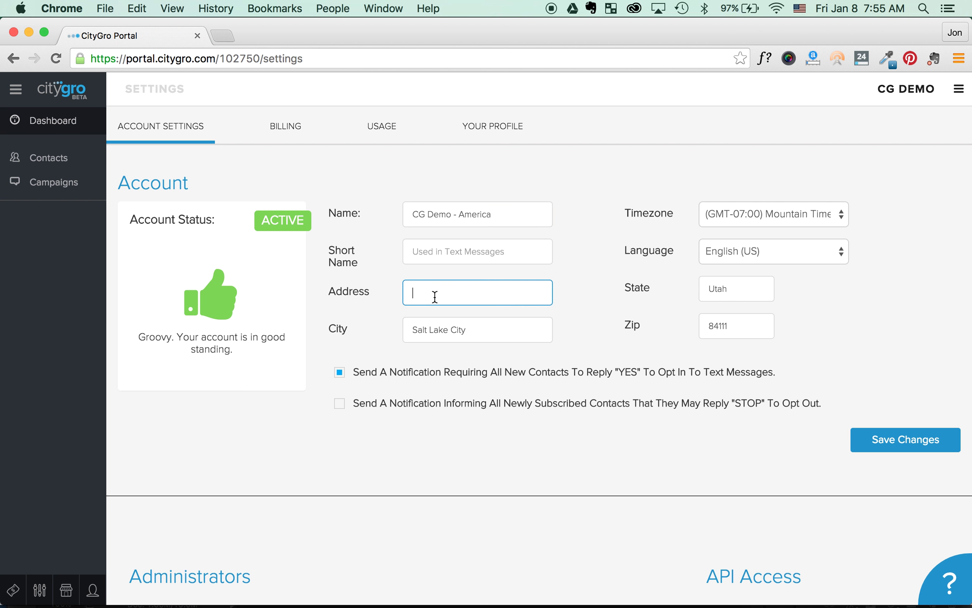
text(CG Demo)
drag(459, 295, 385, 294)
click(449, 296)
drag(458, 294, 360, 297)
key(super+c)
key(BackSpace)
click(414, 252)
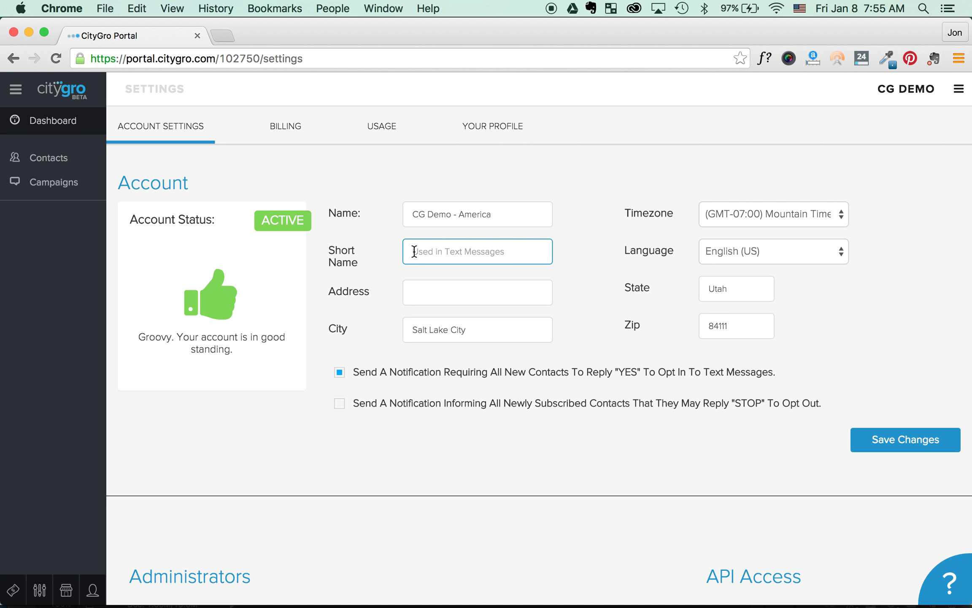
key(super+v)
drag(456, 253, 395, 255)
click(447, 218)
click(449, 253)
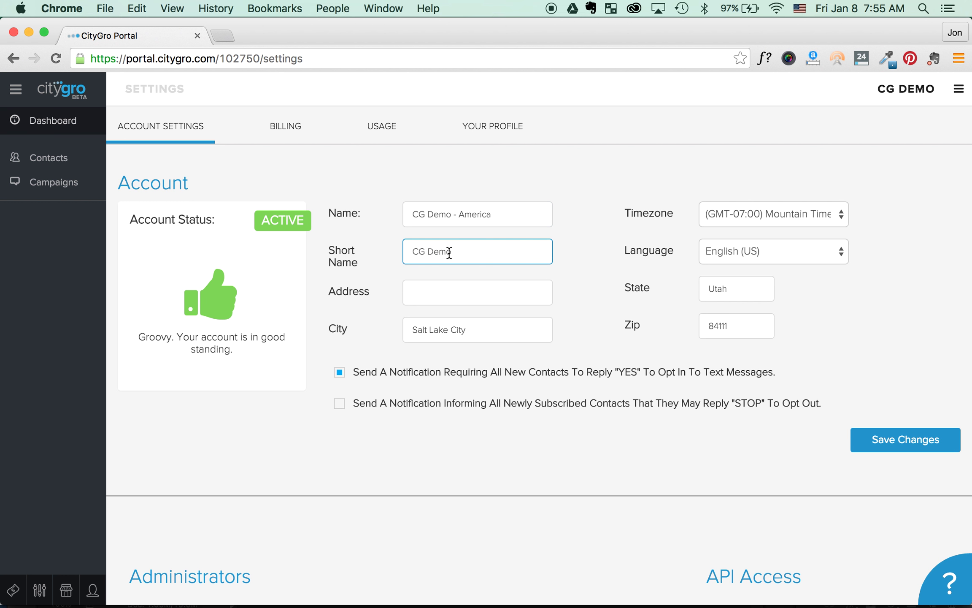